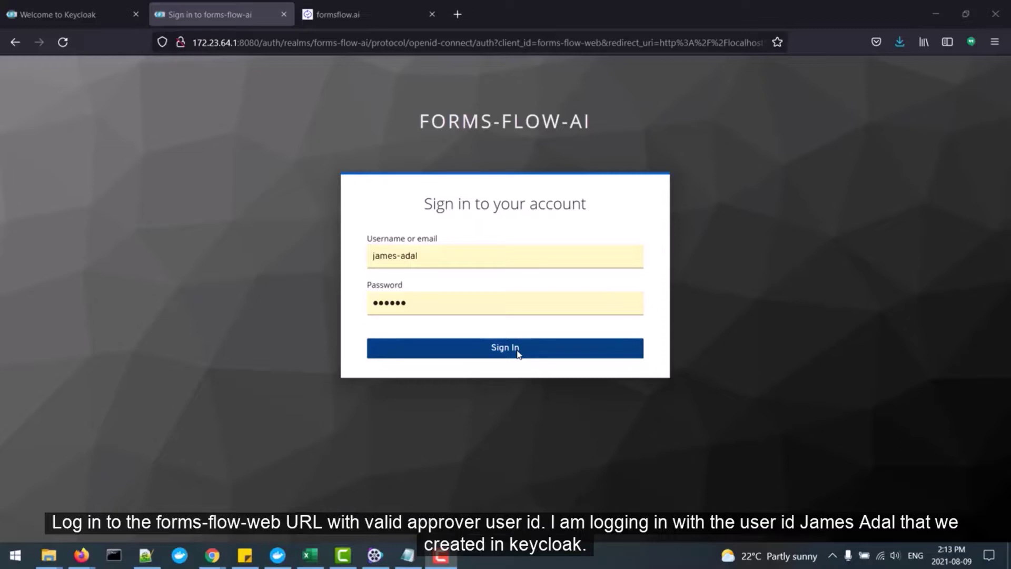
{"action": "left_click", "coordinate": [518, 354]}
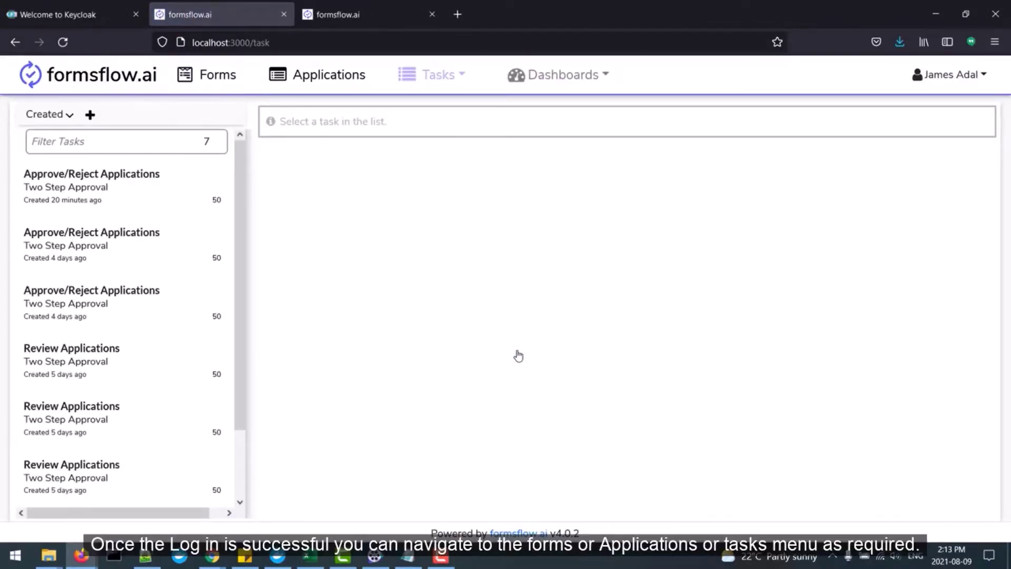
- Browse the Forms, Applications and Tasks pages, ending on the twelve-application list
{"action": "left_click", "coordinate": [222, 82]}
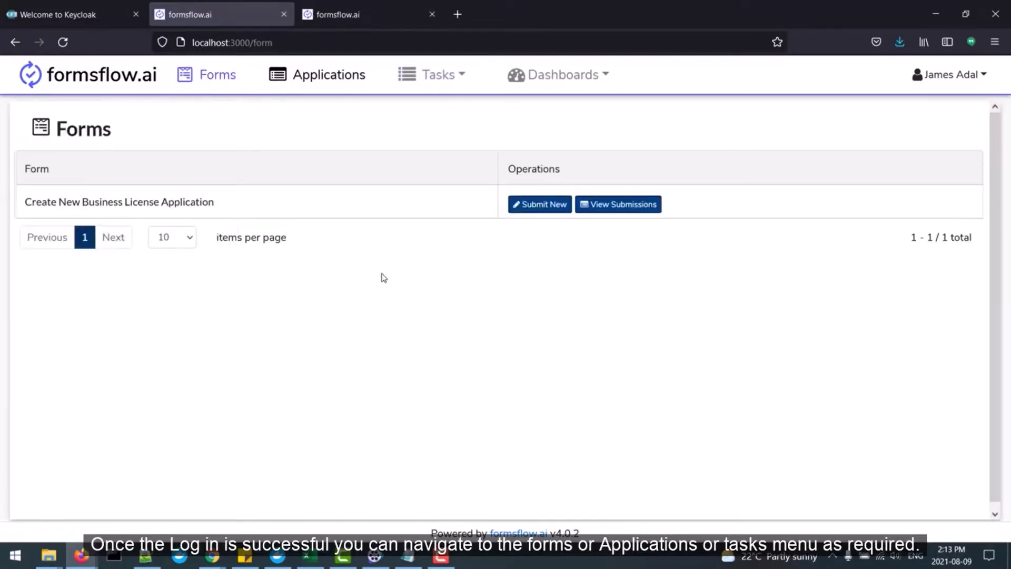
{"action": "left_click", "coordinate": [340, 84]}
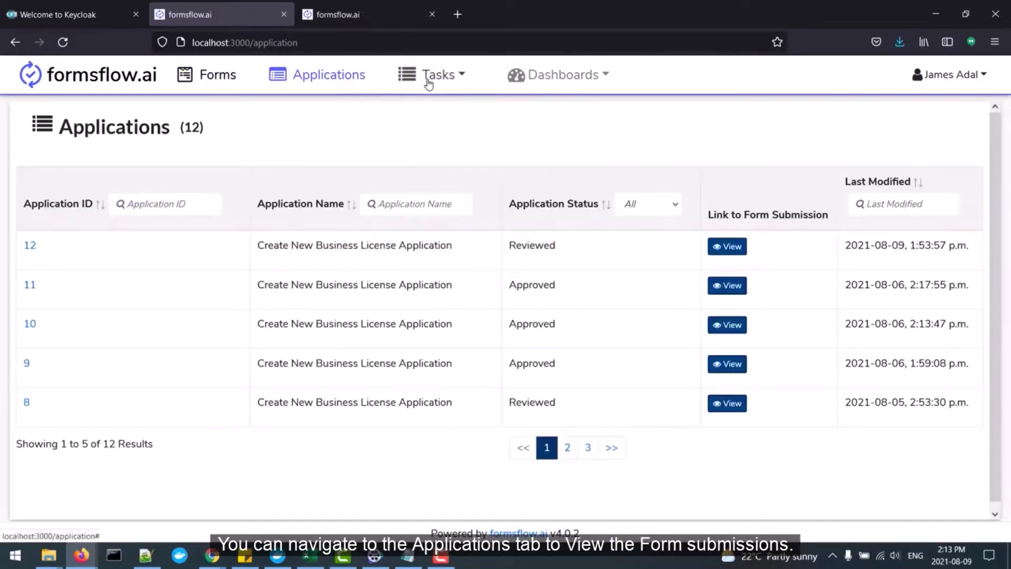
{"action": "left_click", "coordinate": [428, 82]}
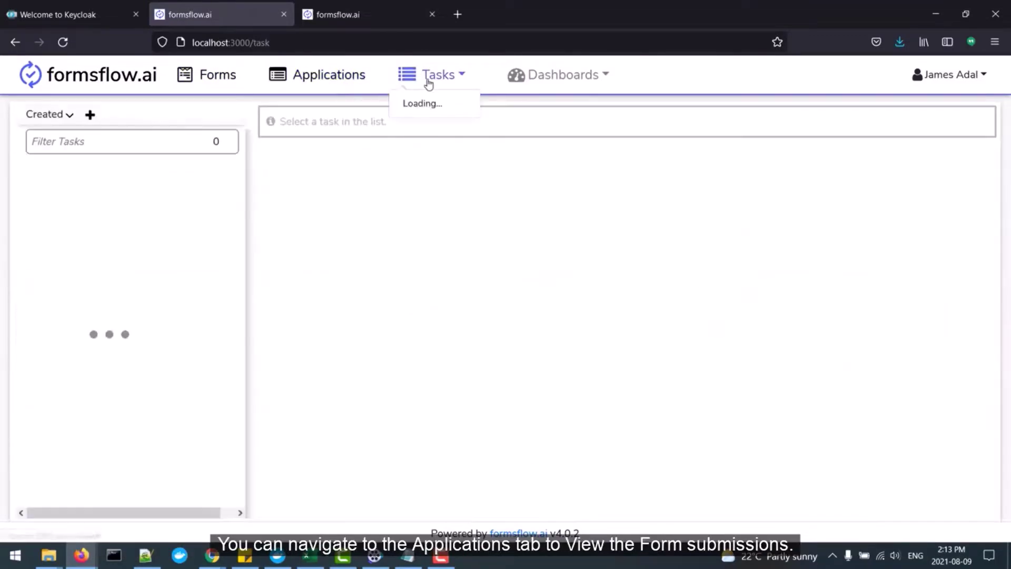
{"action": "left_click", "coordinate": [355, 82]}
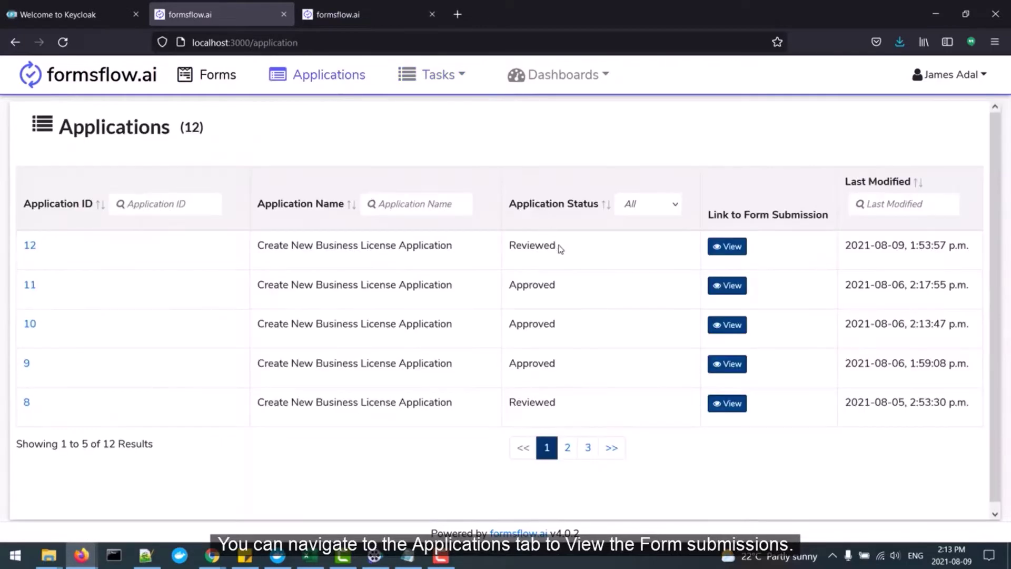
- Open application 12's submitted business licence form and save it as a PDF
{"action": "left_click", "coordinate": [728, 246]}
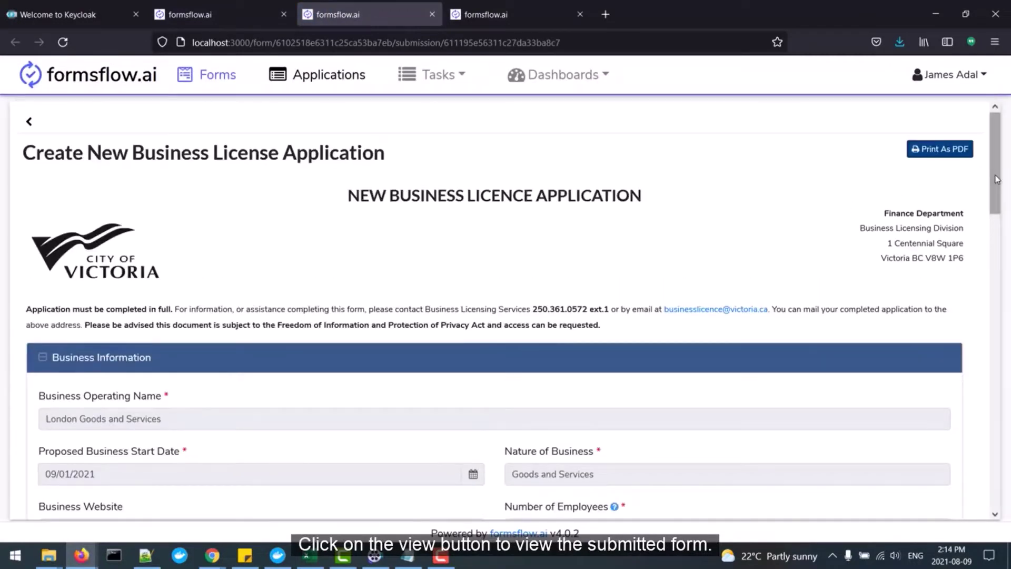
{"action": "left_click_drag", "start_coordinate": [995, 175], "coordinate": [1009, 305]}
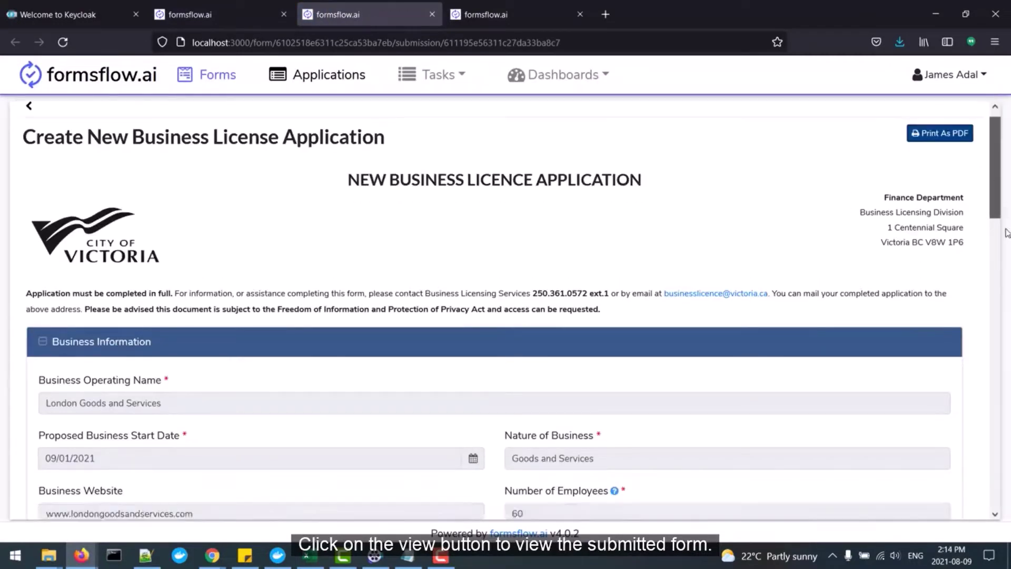
{"action": "scroll", "coordinate": [1010, 306], "scroll_direction": "up", "scroll_amount": 10}
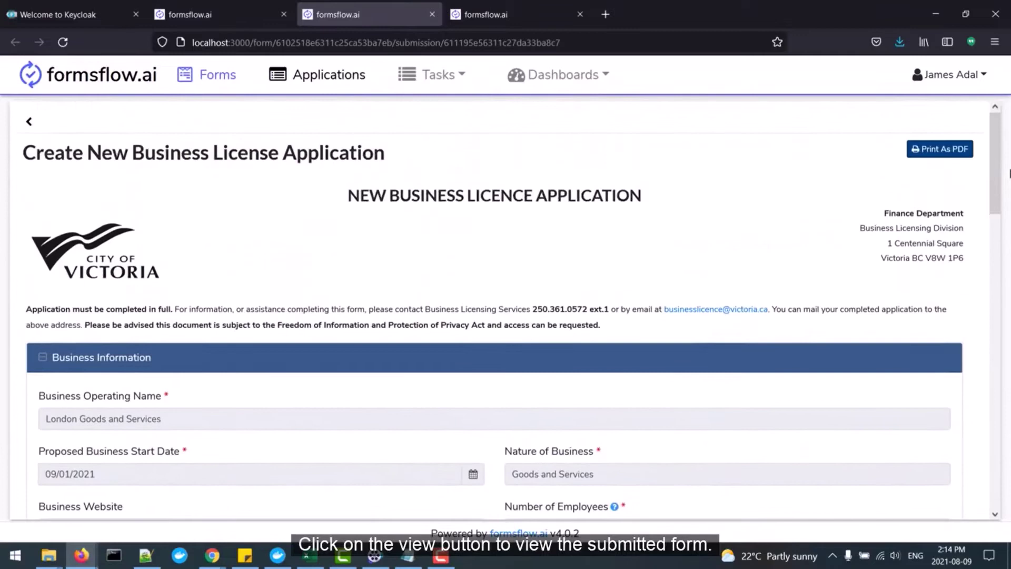
{"action": "left_click", "coordinate": [946, 150]}
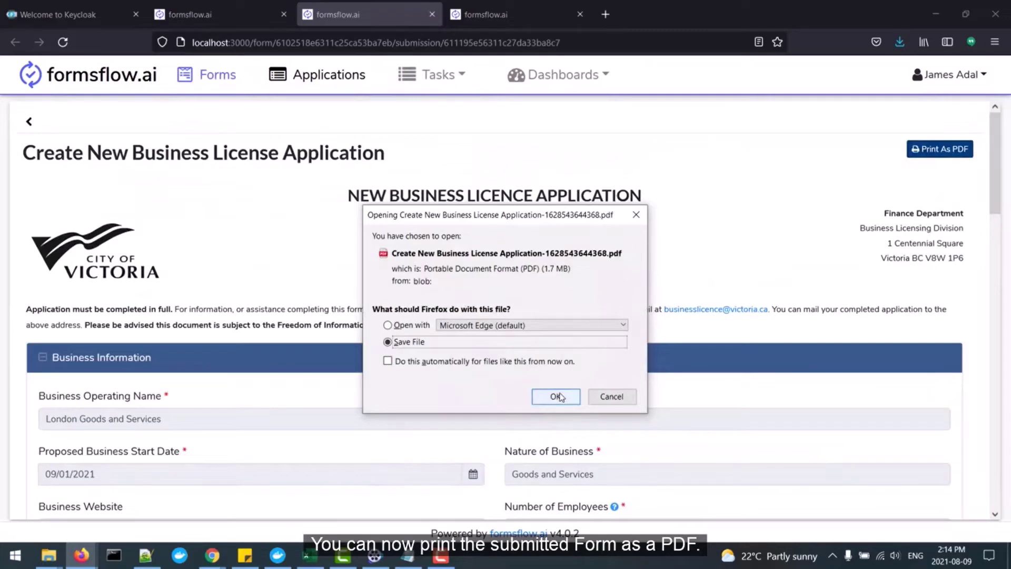
{"action": "left_click", "coordinate": [557, 397]}
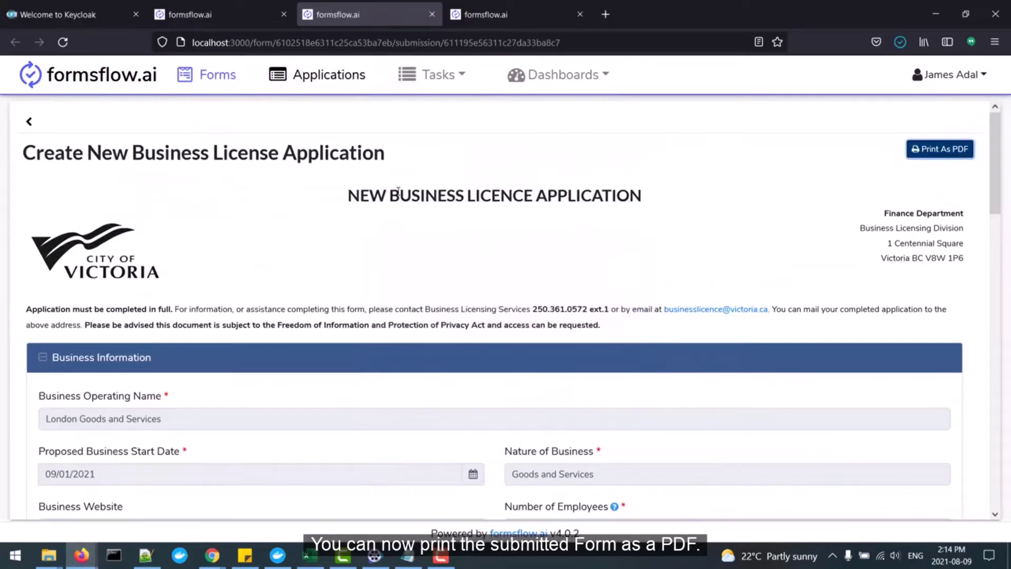
- Open the newest Approve/Reject Applications task, for application 12, from All tasks
{"action": "left_click", "coordinate": [442, 84]}
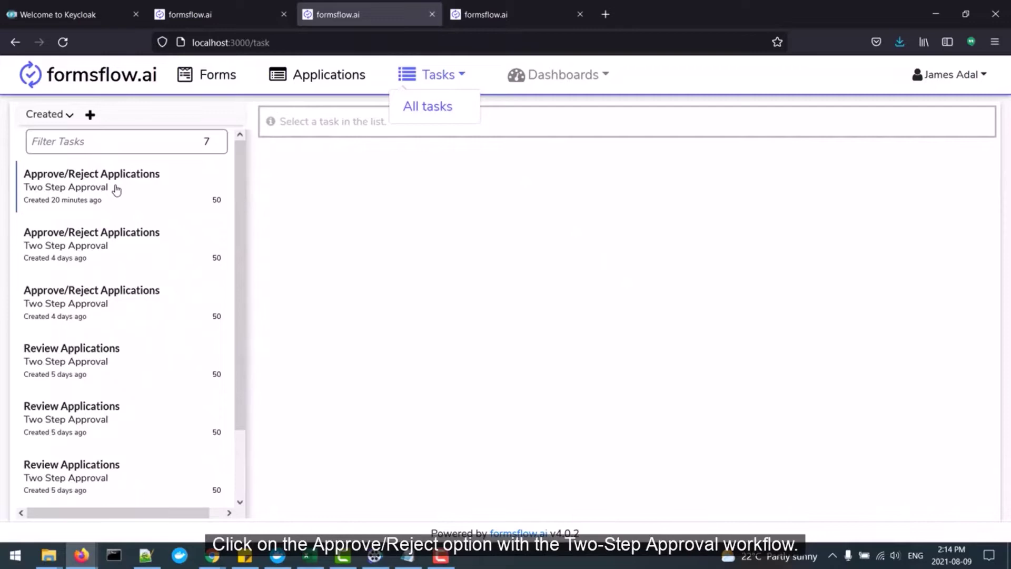
{"action": "left_click", "coordinate": [115, 190]}
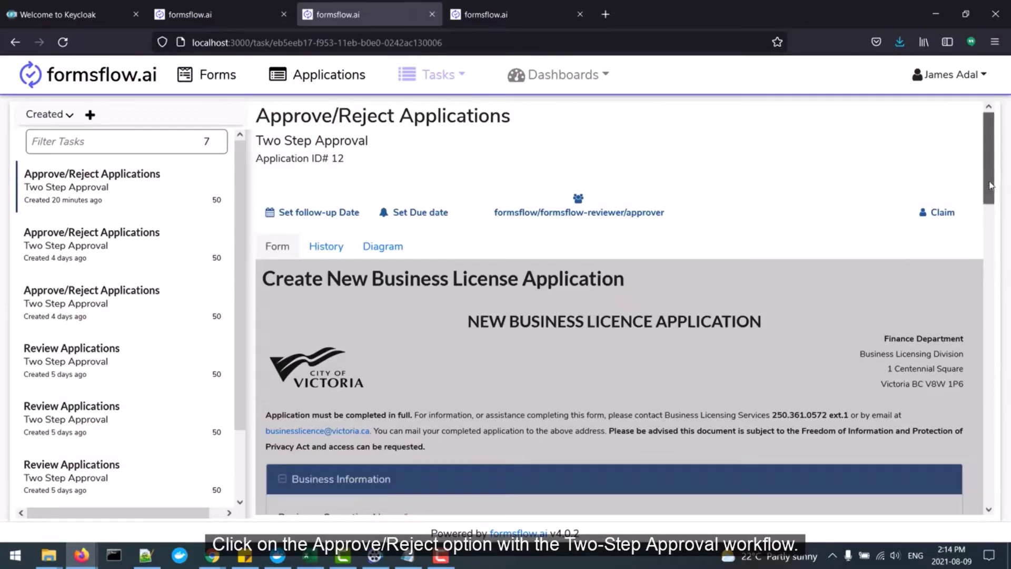
{"action": "mouse_move", "coordinate": [987, 176]}
{"action": "left_mouse_down"}
{"action": "mouse_move", "coordinate": [1004, 291]}
{"action": "mouse_move", "coordinate": [991, 192]}
{"action": "left_mouse_up"}
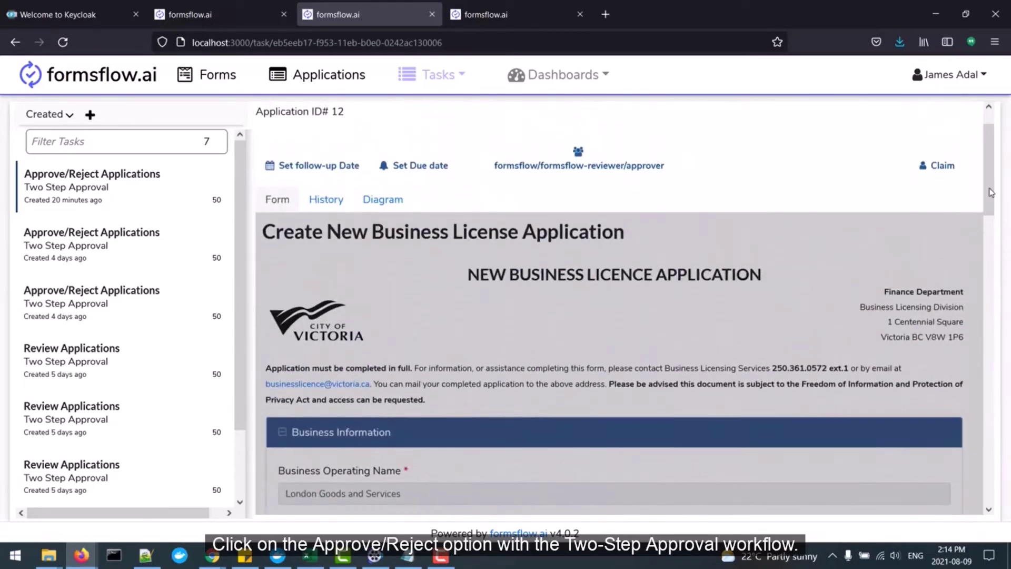
- Claim application 12's task, choose Approved, comment 'Completed' and submit
{"action": "left_click", "coordinate": [943, 165]}
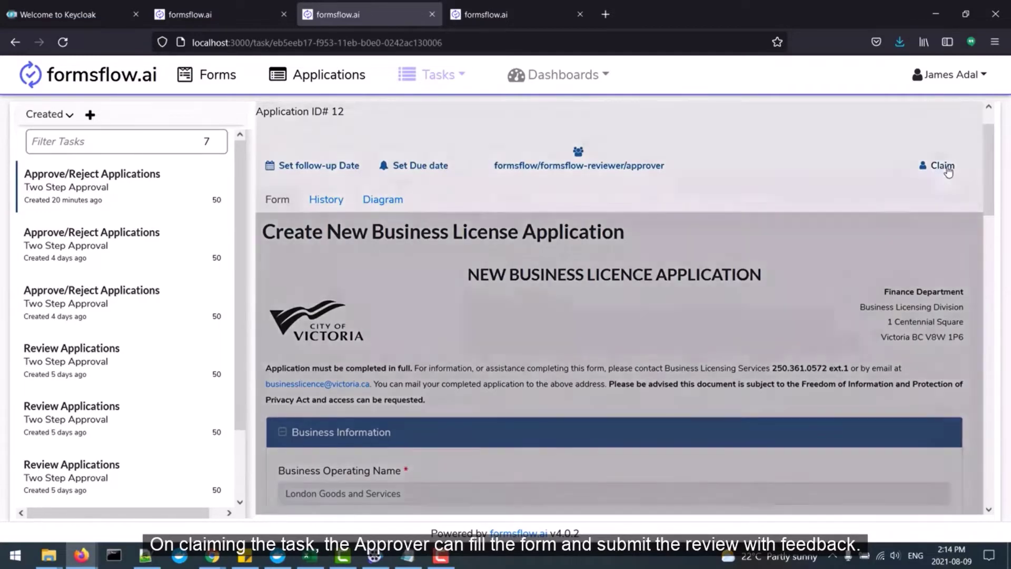
{"action": "left_click_drag", "start_coordinate": [989, 176], "coordinate": [1002, 476]}
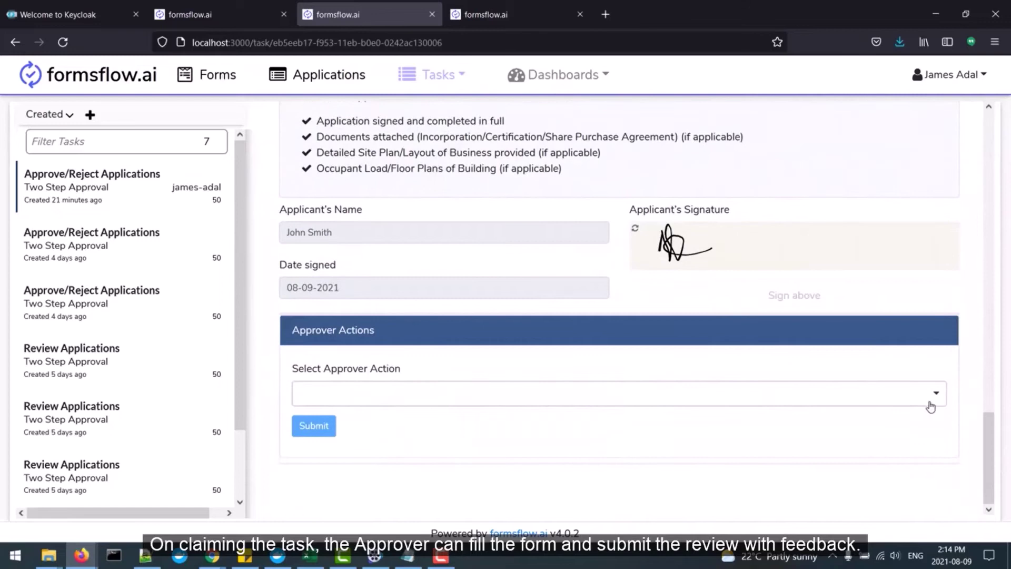
{"action": "left_click", "coordinate": [929, 396]}
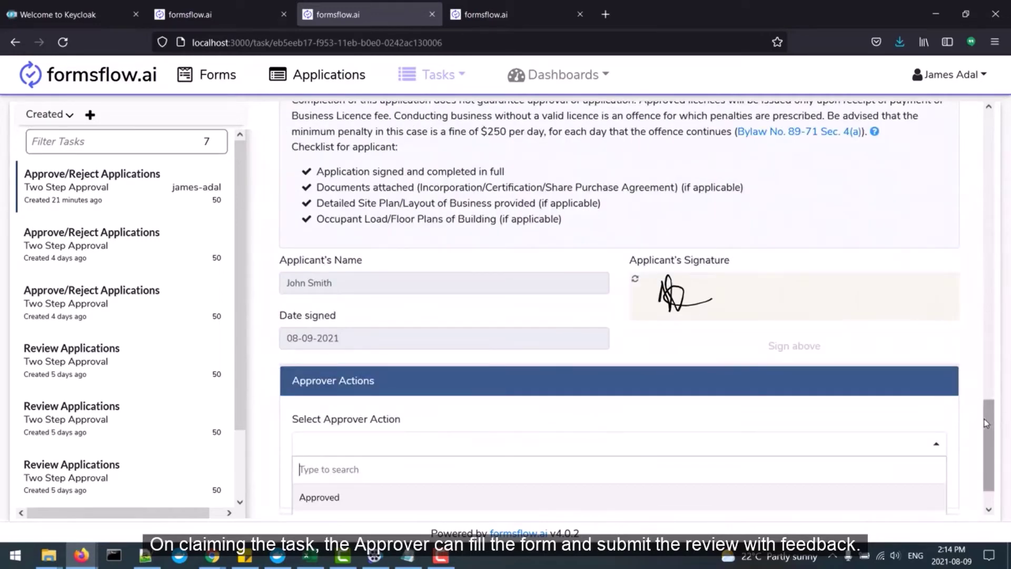
{"action": "left_click_drag", "start_coordinate": [989, 424], "coordinate": [993, 470]}
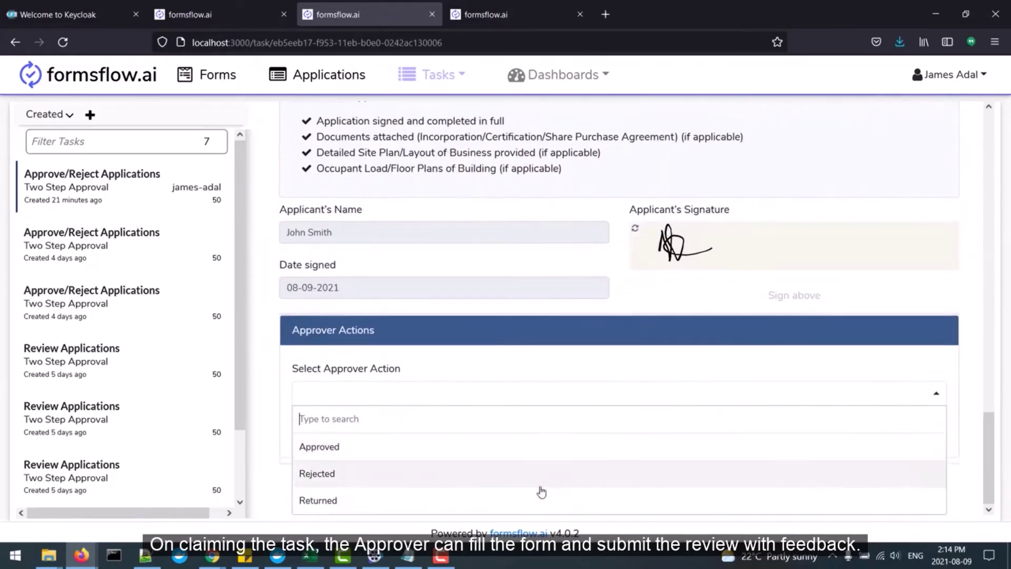
{"action": "left_click", "coordinate": [423, 452]}
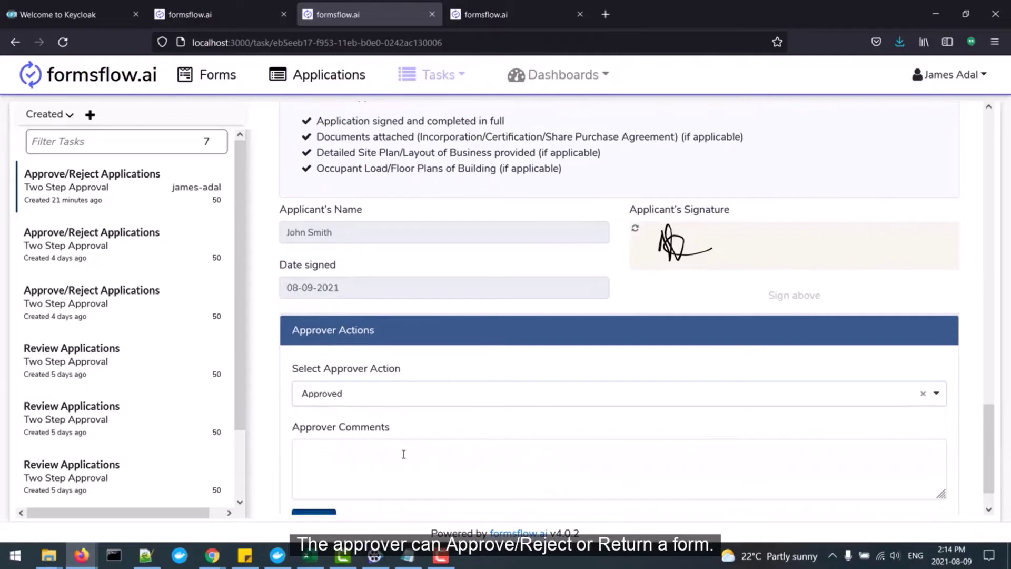
{"action": "left_click", "coordinate": [403, 454]}
{"action": "type", "text": "Completed"}
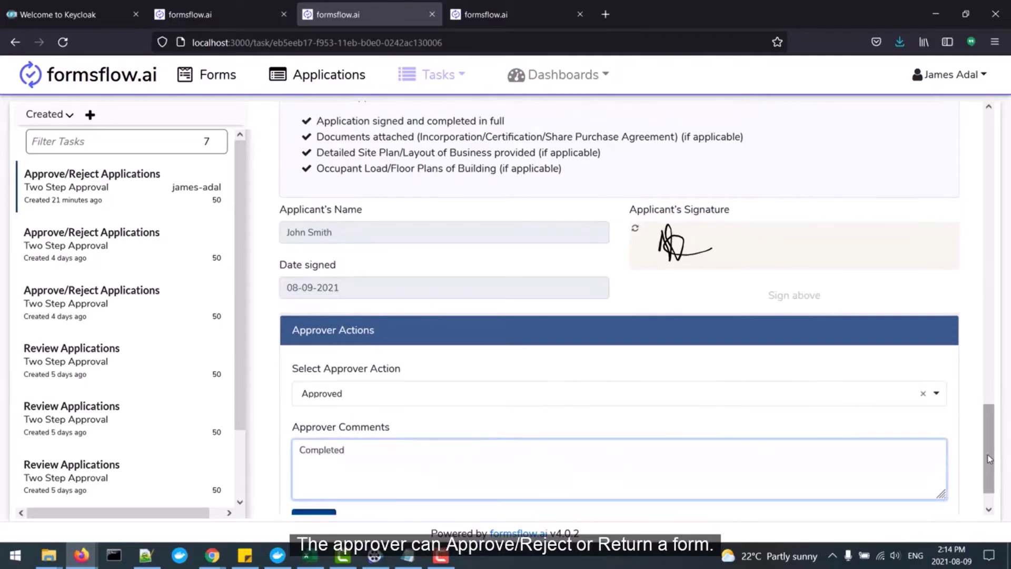
{"action": "left_click_drag", "start_coordinate": [988, 458], "coordinate": [992, 490]}
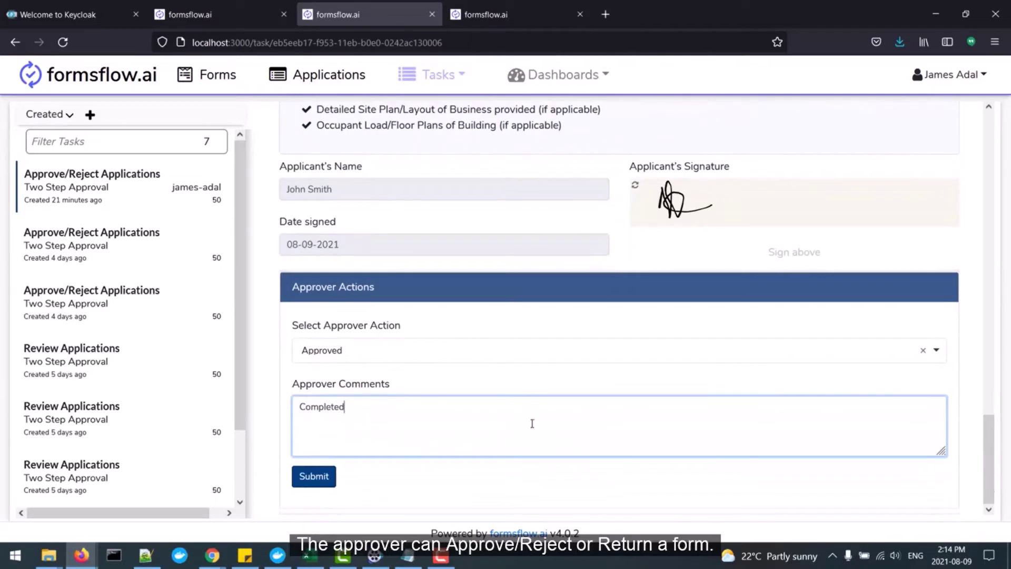
{"action": "left_click", "coordinate": [300, 481]}
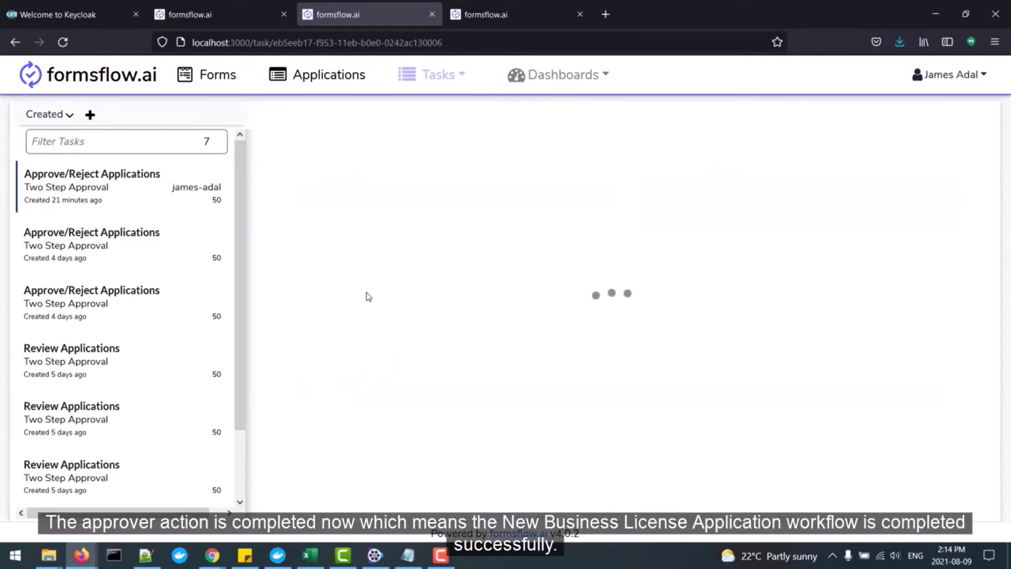
- Confirm application 12 reads Approved, then switch to the Metrics dashboard tab
{"action": "left_click", "coordinate": [355, 80]}
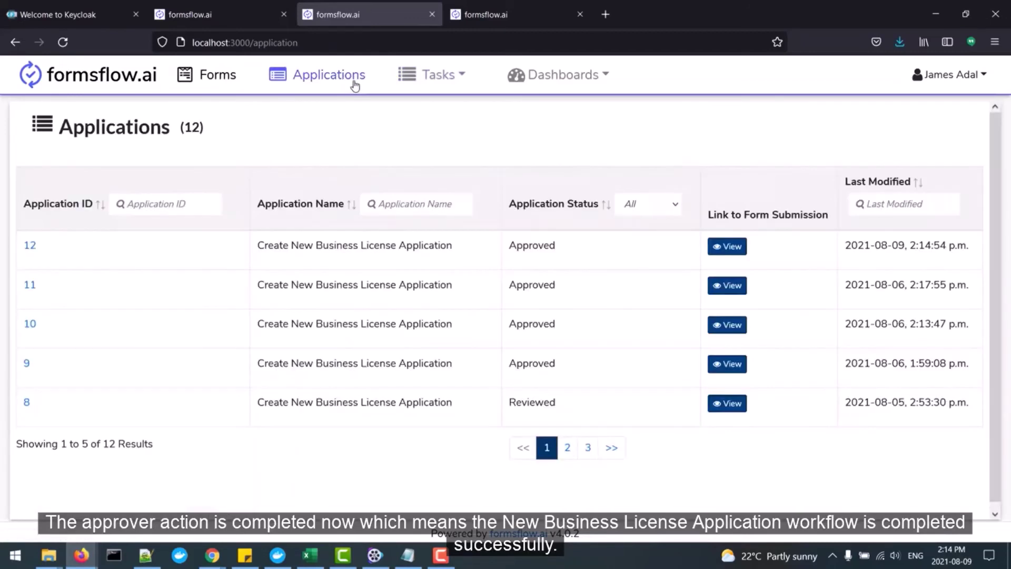
{"action": "double_click", "coordinate": [529, 245]}
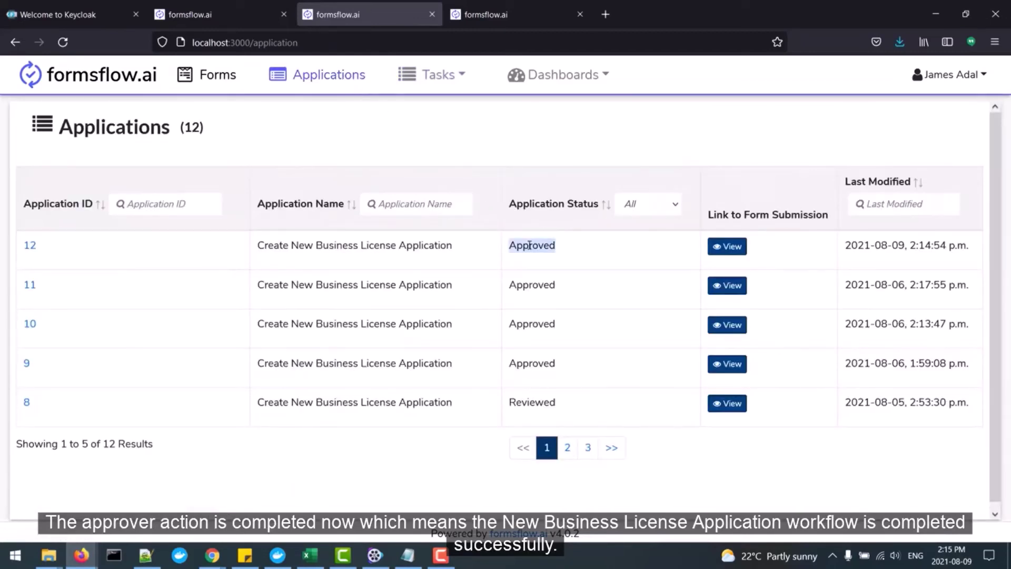
{"action": "key", "text": "ctrl+Tab"}
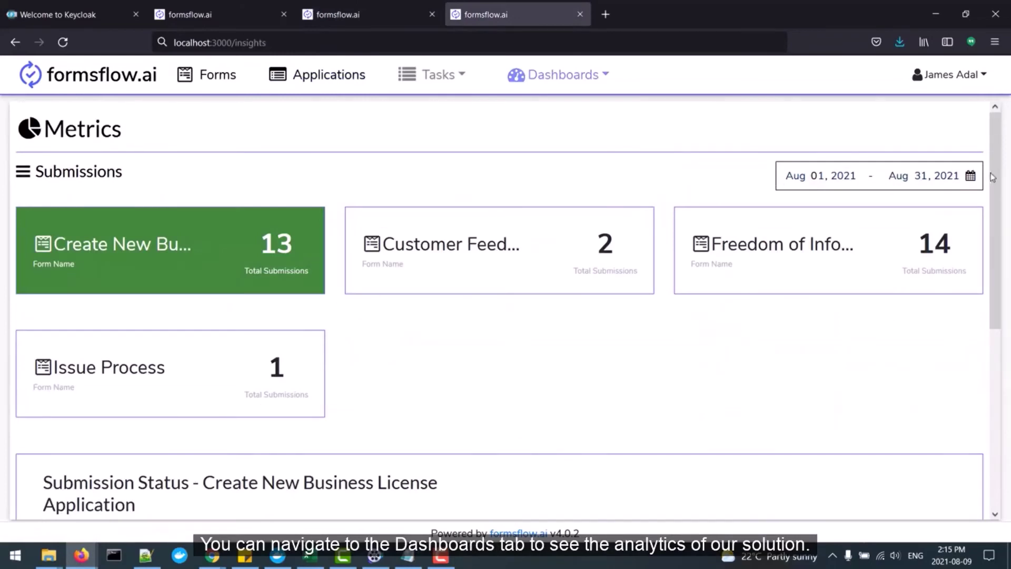
{"action": "mouse_move", "coordinate": [992, 178]}
{"action": "left_mouse_down"}
{"action": "mouse_move", "coordinate": [1002, 337]}
{"action": "mouse_move", "coordinate": [1005, 160]}
{"action": "left_mouse_up"}
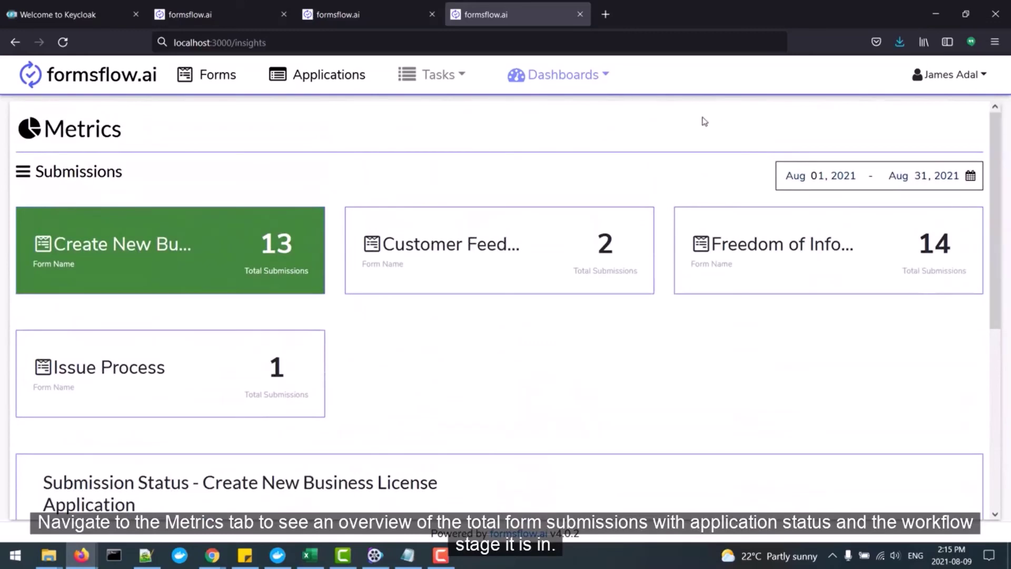
- Open the Insights dashboard from the Dashboards menu
{"action": "left_click", "coordinate": [600, 75]}
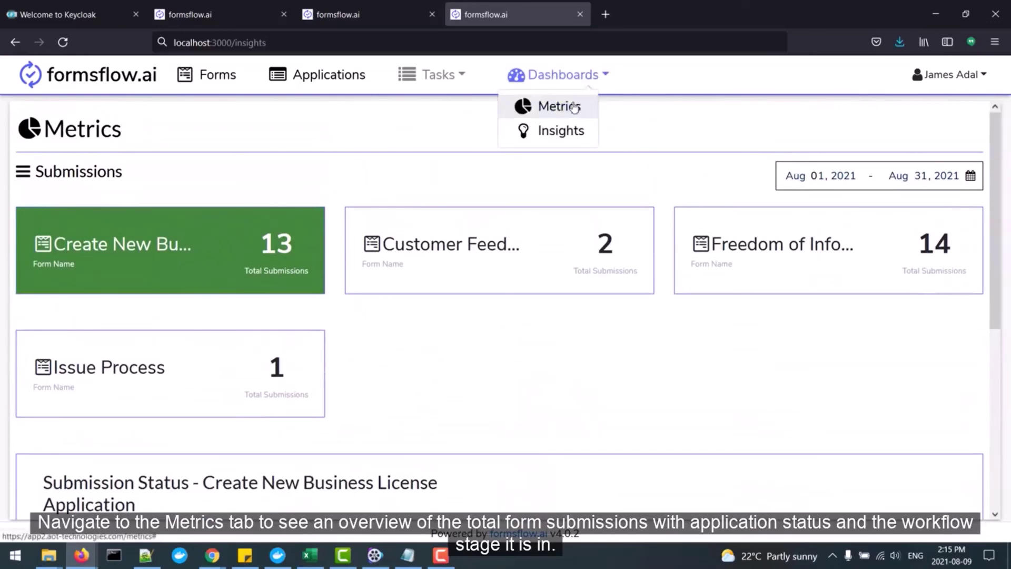
{"action": "left_click", "coordinate": [575, 131]}
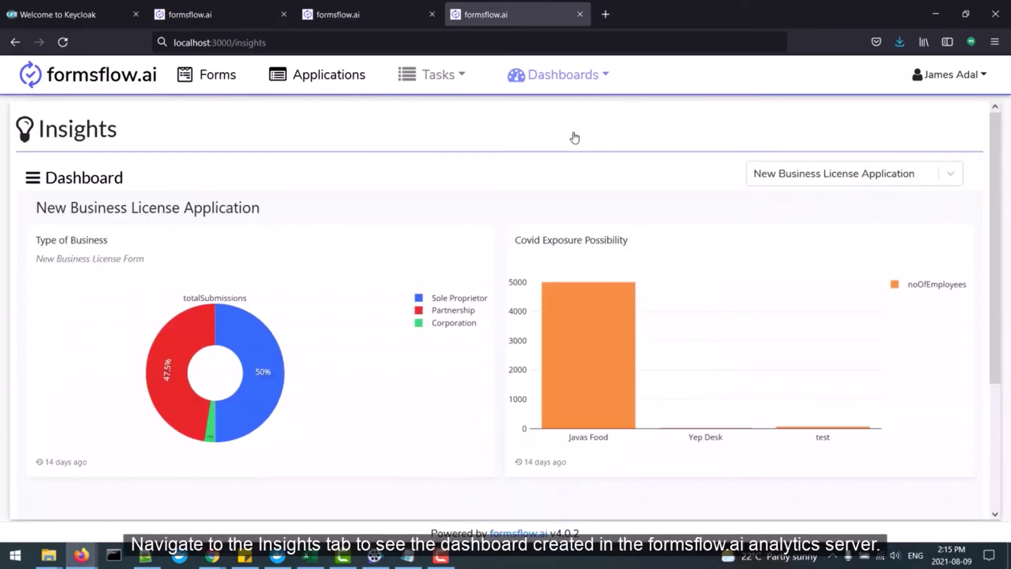